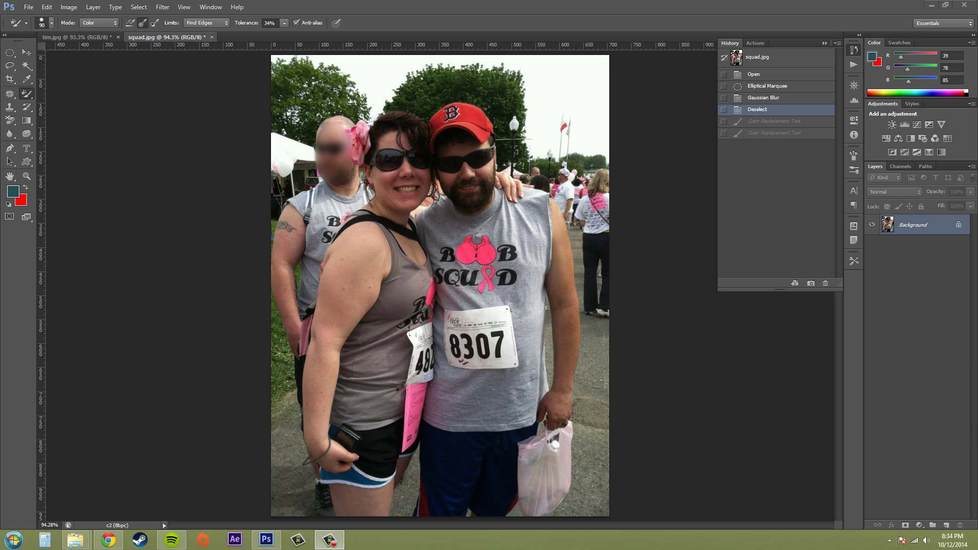
- Paint over the man's red cap in dark teal with the Color Replacement Tool
click(27, 98)
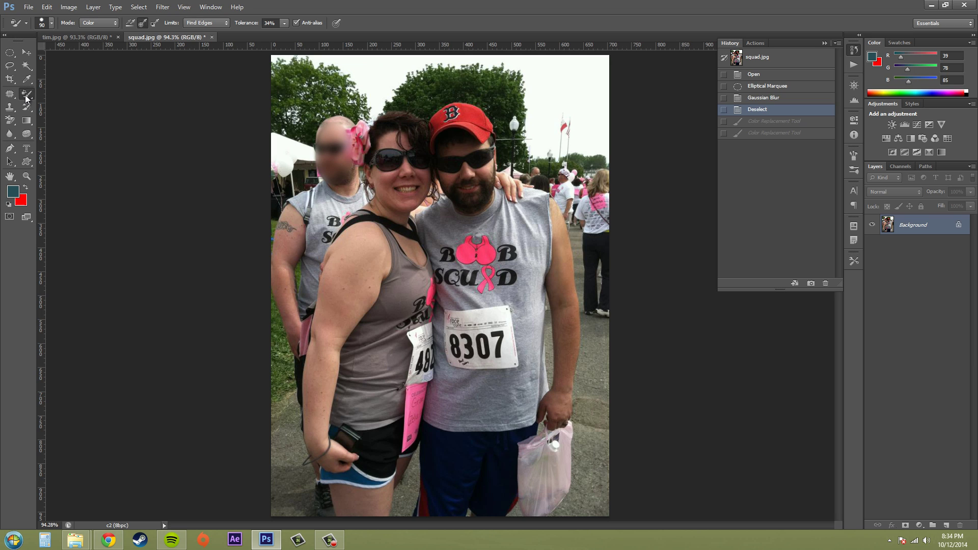
right_click(27, 98)
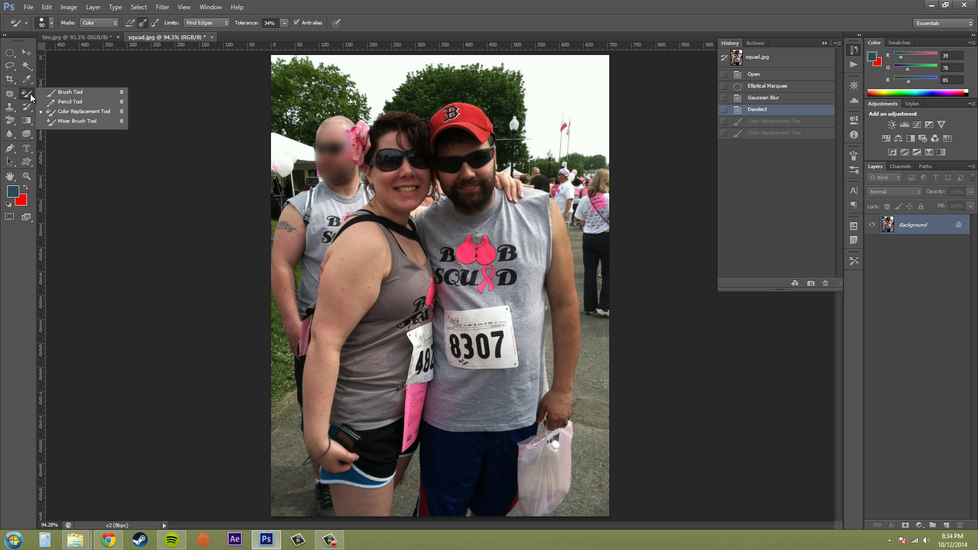
click(95, 111)
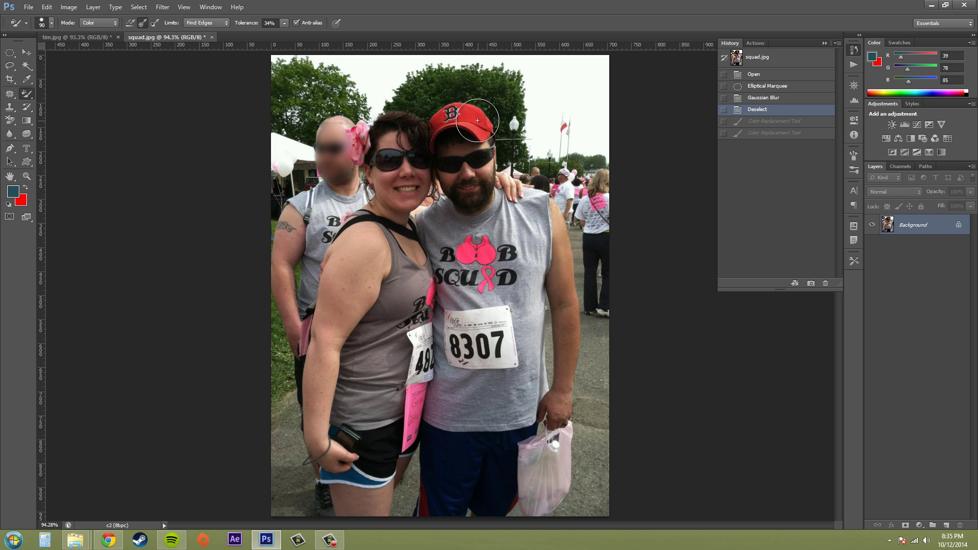
mouse_move(477, 121)
mouse_down()
mouse_move(438, 124)
mouse_move(455, 110)
mouse_move(431, 125)
mouse_move(458, 115)
mouse_move(484, 133)
mouse_move(446, 112)
mouse_move(434, 131)
mouse_move(465, 120)
mouse_move(450, 120)
mouse_move(443, 109)
mouse_move(463, 91)
mouse_up()
- Raise the Color Replacement tolerance to 54% and repaint the remaining red areas of the cap in teal
click(285, 22)
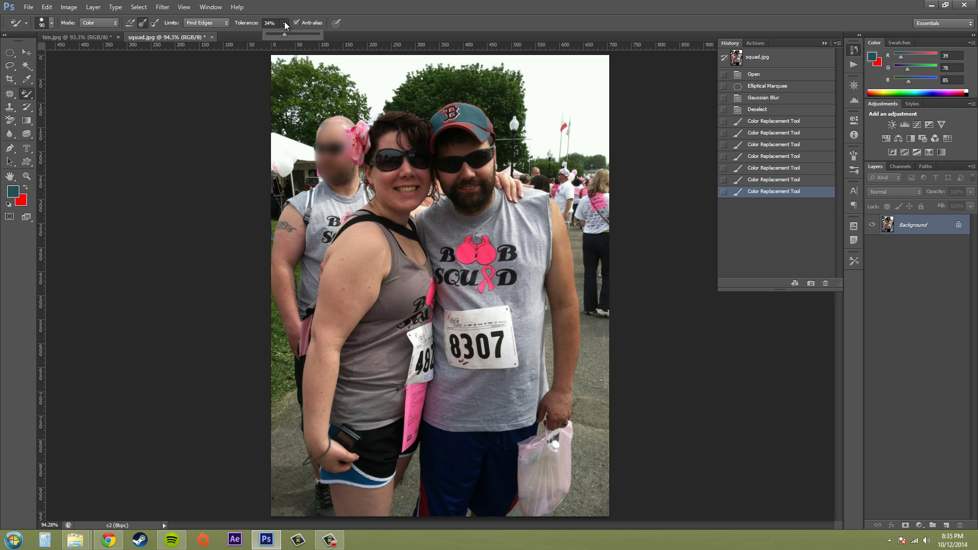
drag(284, 34, 295, 35)
click(458, 122)
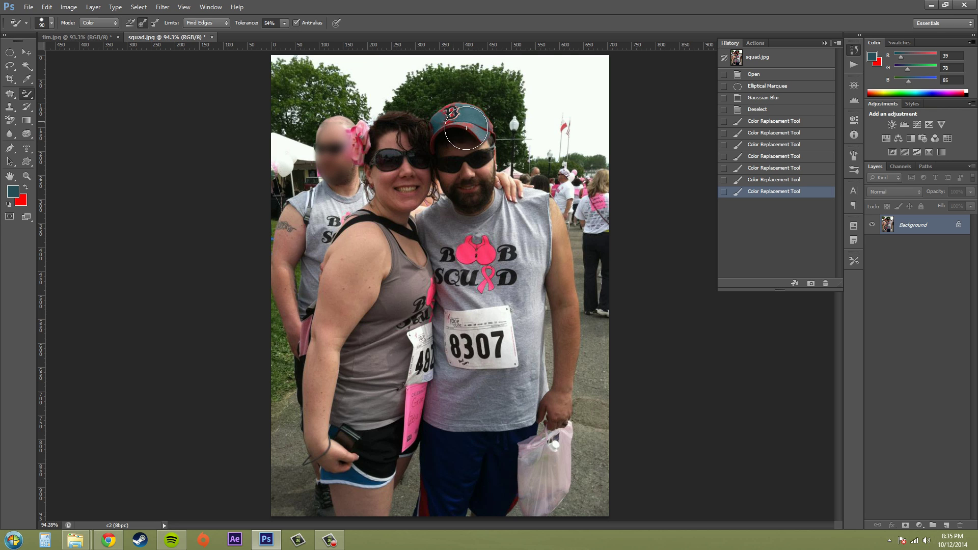
mouse_move(451, 114)
mouse_down()
mouse_move(443, 111)
mouse_move(464, 108)
mouse_move(451, 104)
mouse_up()
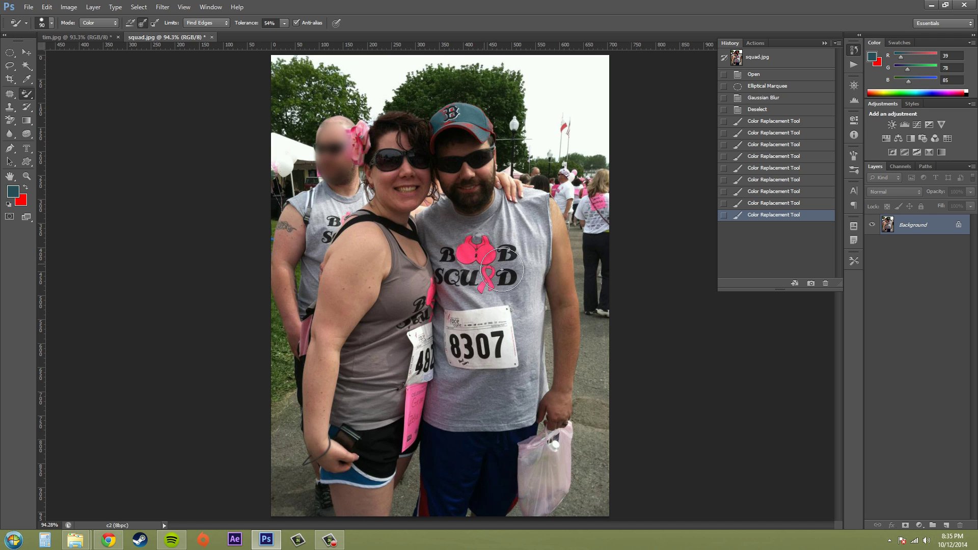
- Set the tool's limits to Contiguous and recolour the pink graphic above the ribbon on the man's shirt teal
click(199, 24)
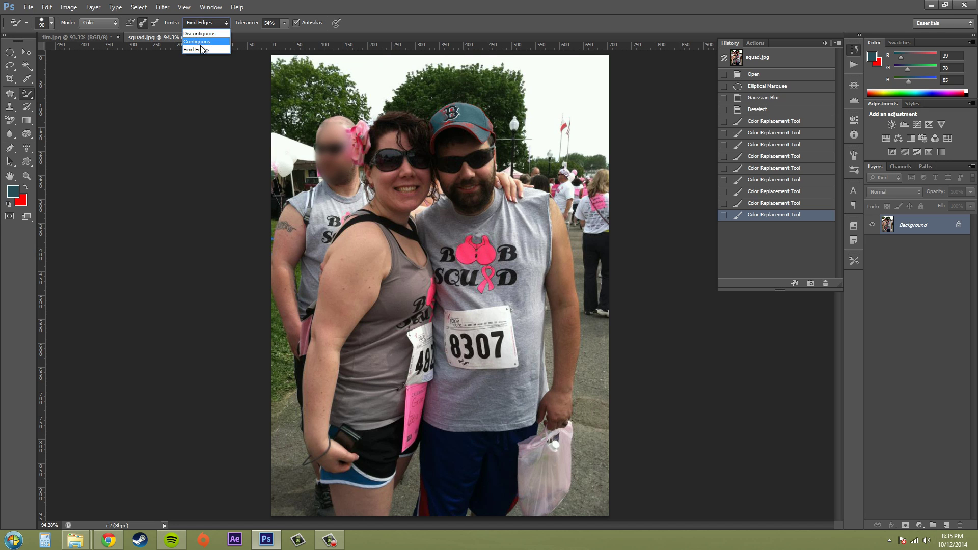
click(197, 42)
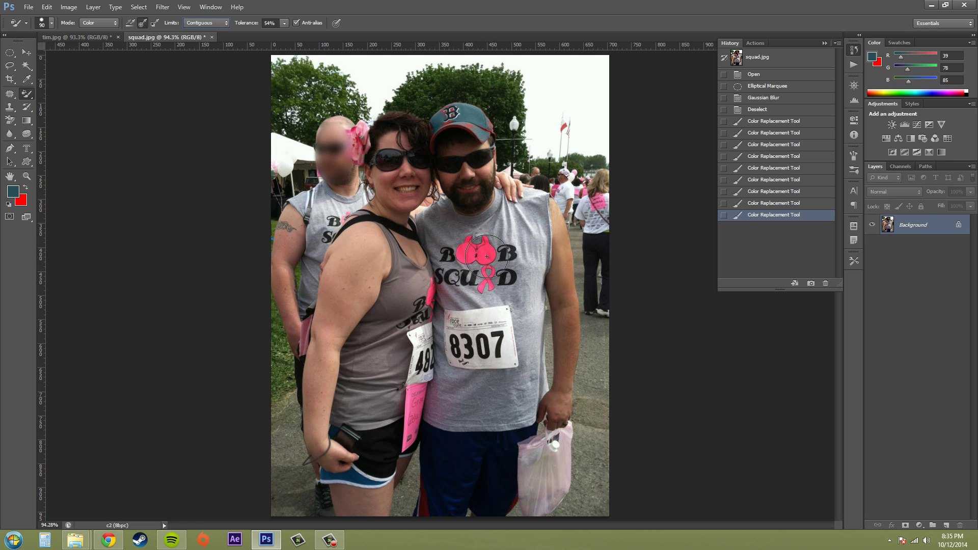
mouse_move(479, 253)
mouse_down()
mouse_move(461, 245)
mouse_move(458, 260)
mouse_move(487, 254)
mouse_move(477, 255)
mouse_up()
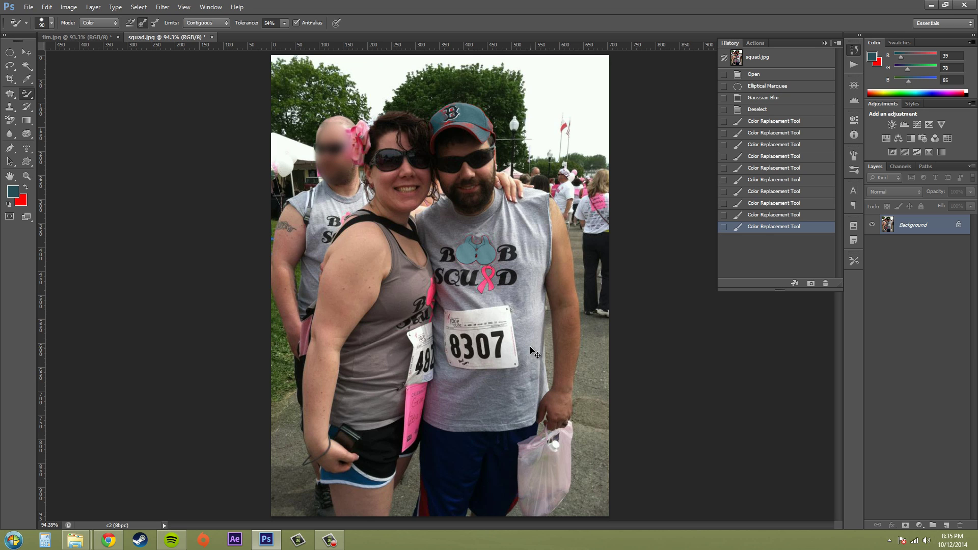
- Undo all the colour replacement strokes, returning the photo to the Deselect history state, and collapse the history list
key(ctrl+alt+z)
key(ctrl+alt+z)
key(ctrl+alt+z)
key(ctrl+alt+z)
key(ctrl+alt+z)
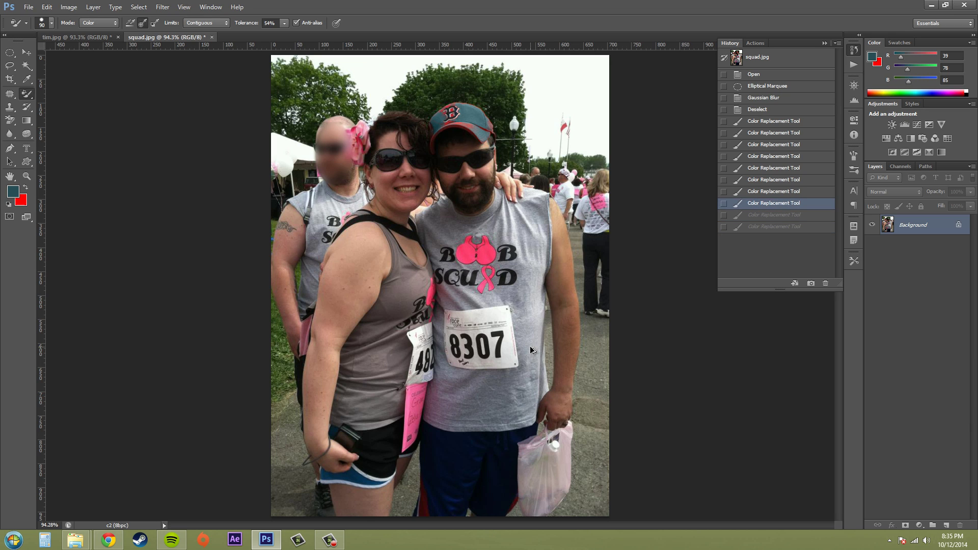
key(ctrl+alt+z)
key(ctrl+alt+z)
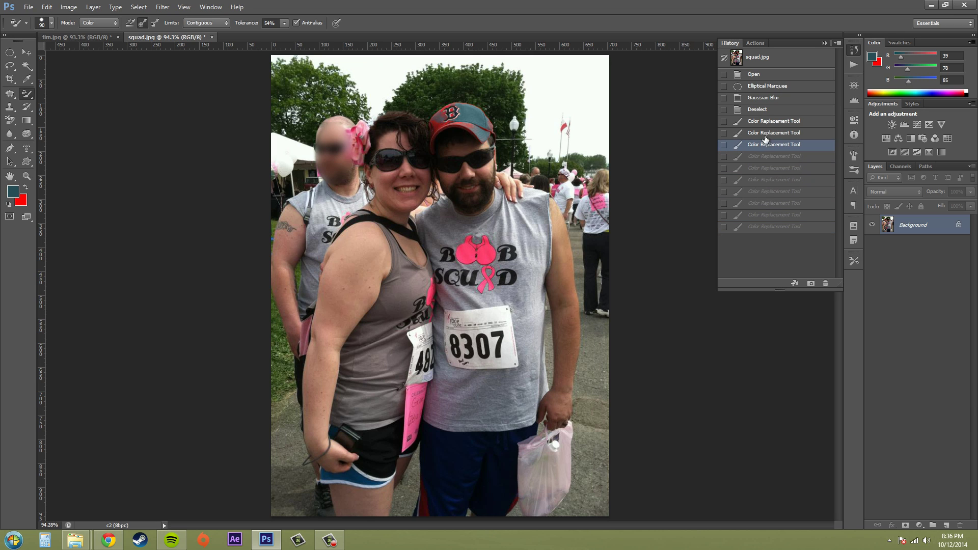
click(766, 111)
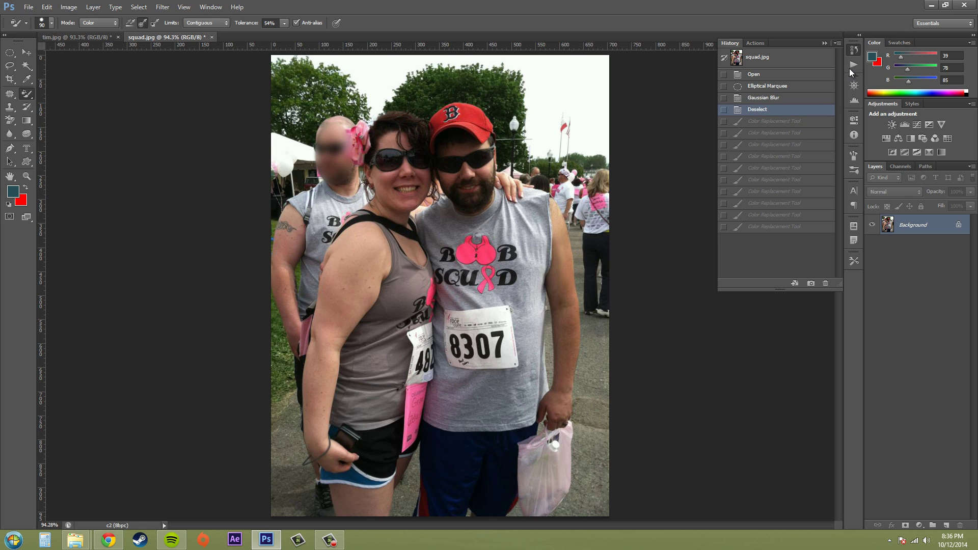
click(825, 43)
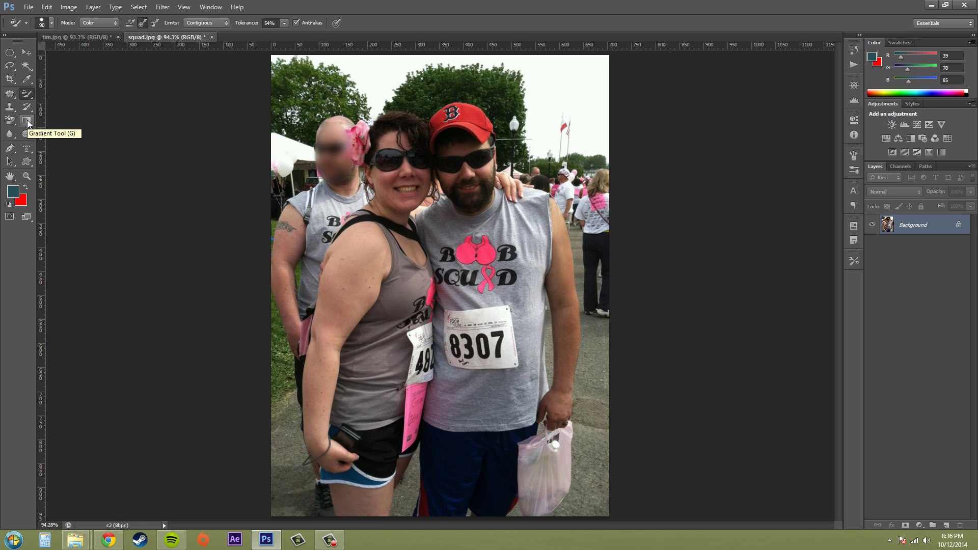
- Examine the brush settings and the available blending modes of the Color Replacement Tool, keeping the Color mode
click(49, 26)
click(50, 23)
click(99, 23)
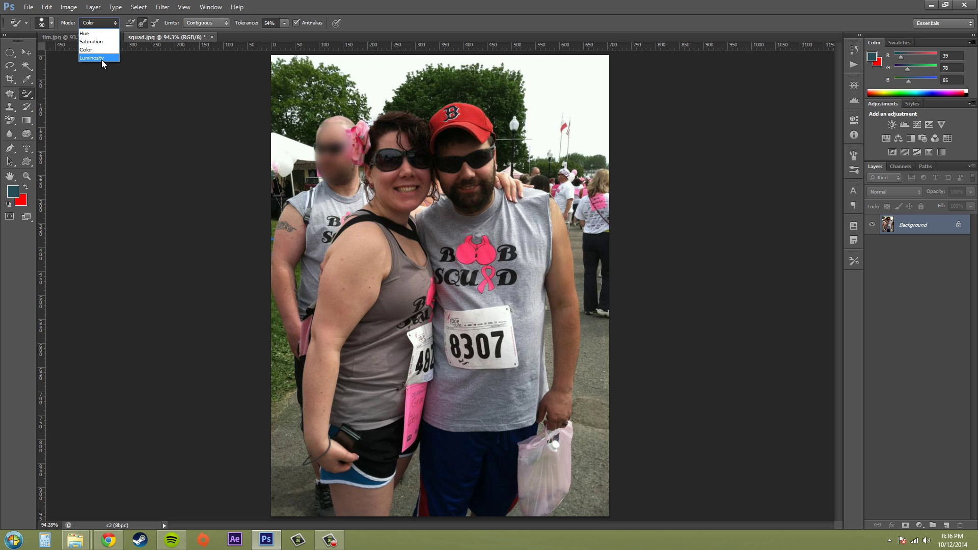
click(115, 24)
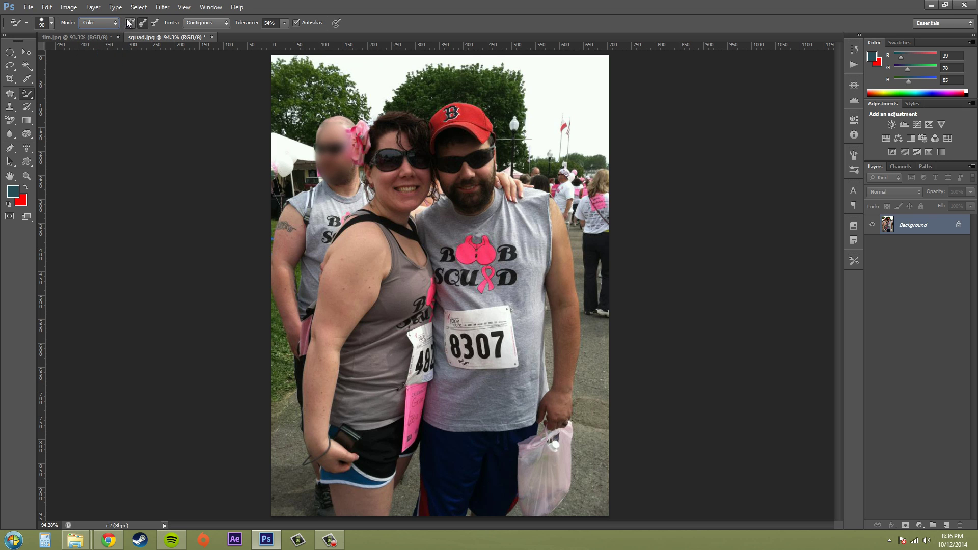
- Set sampling to Once, try a colour replacement stroke starting on the man's grey shirt fabric, and undo it
click(143, 22)
mouse_move(538, 223)
mouse_down()
mouse_move(484, 255)
mouse_move(528, 222)
mouse_move(543, 231)
mouse_move(528, 317)
mouse_move(533, 372)
mouse_move(520, 398)
mouse_move(456, 402)
mouse_move(451, 374)
mouse_move(478, 378)
mouse_move(511, 361)
mouse_move(466, 334)
mouse_move(499, 318)
mouse_move(490, 294)
mouse_move(457, 294)
mouse_move(455, 273)
mouse_move(496, 269)
mouse_move(508, 279)
mouse_move(480, 303)
mouse_move(491, 363)
mouse_move(548, 355)
mouse_move(474, 276)
mouse_move(504, 295)
mouse_up()
drag(503, 295, 497, 291)
key(ctrl+z)
- Try a colour replacement stroke starting on the pink shirt graphic, and undo the test strokes
drag(471, 252, 483, 254)
key(ctrl+z)
key(ctrl+alt+z)
key(ctrl+alt+z)
key(ctrl+alt+z)
- Try recolouring the man's pink shirt graphic, the pink strip below the woman's bib and her shirt's pink ribbon
mouse_move(486, 256)
mouse_down()
mouse_move(459, 255)
mouse_move(491, 261)
mouse_move(494, 288)
mouse_move(481, 301)
mouse_move(503, 298)
mouse_move(479, 278)
mouse_up()
mouse_move(414, 428)
mouse_down()
mouse_move(405, 441)
mouse_move(413, 422)
mouse_move(415, 433)
mouse_up()
drag(431, 287, 428, 326)
- Switch sampling to Background Swatch and make the pink sampled from the shirt graphic the background colour, with teal as foreground
click(153, 24)
click(27, 188)
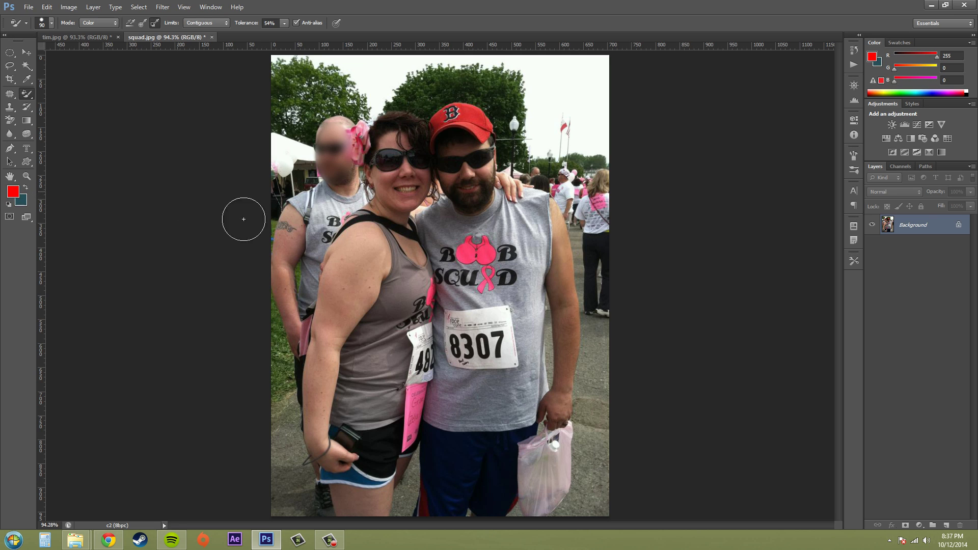
alt+click(468, 252)
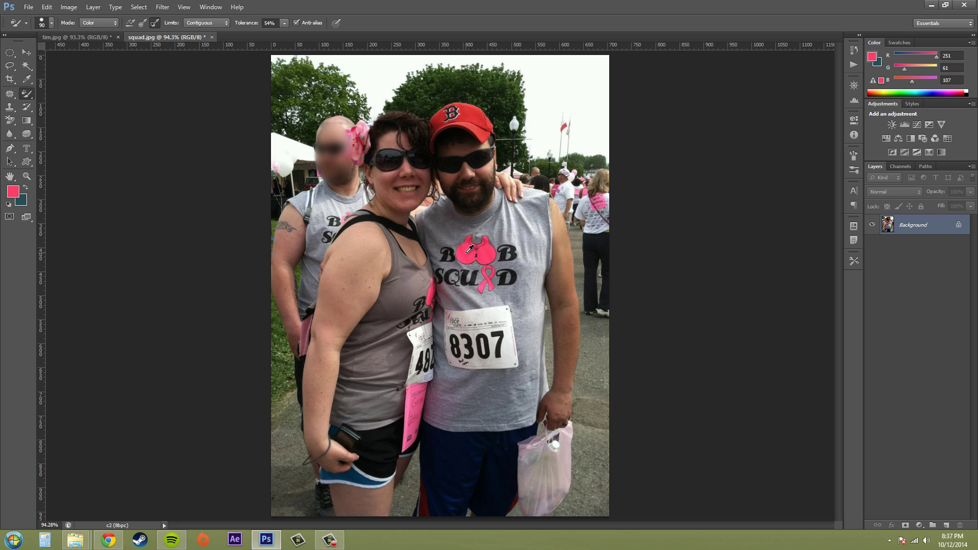
click(26, 188)
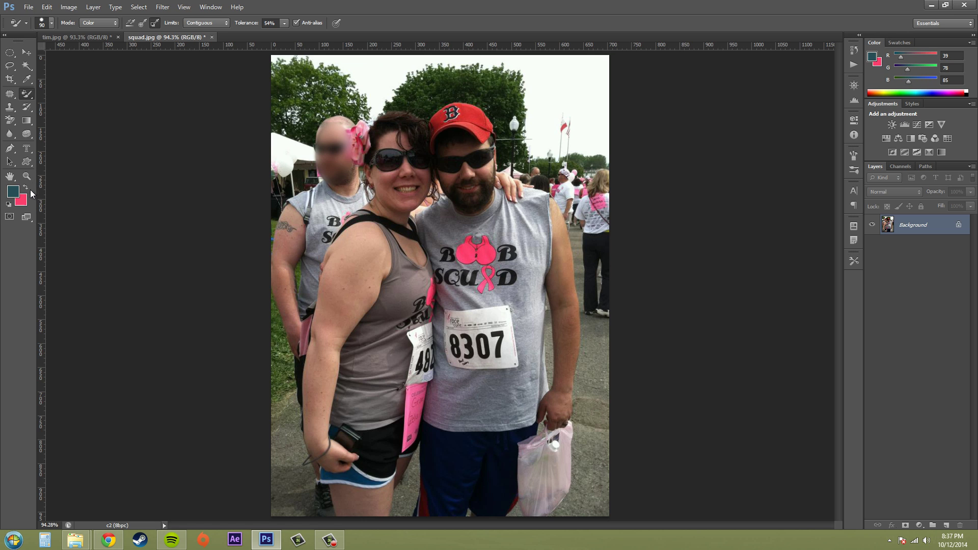
- Recolour the pink shirt graphic, its ribbon and the pink strip below the woman's bib teal, keeping teal as foreground colour
mouse_move(467, 254)
mouse_down()
mouse_move(484, 250)
mouse_move(476, 265)
mouse_move(492, 286)
mouse_move(486, 295)
mouse_up()
mouse_move(426, 387)
mouse_down()
mouse_move(405, 447)
mouse_move(421, 373)
mouse_up()
click(25, 188)
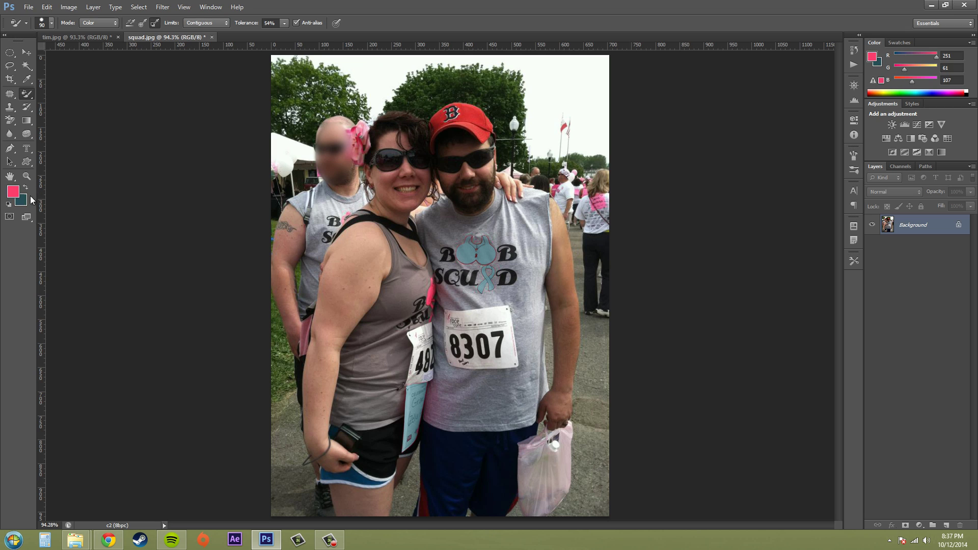
click(25, 189)
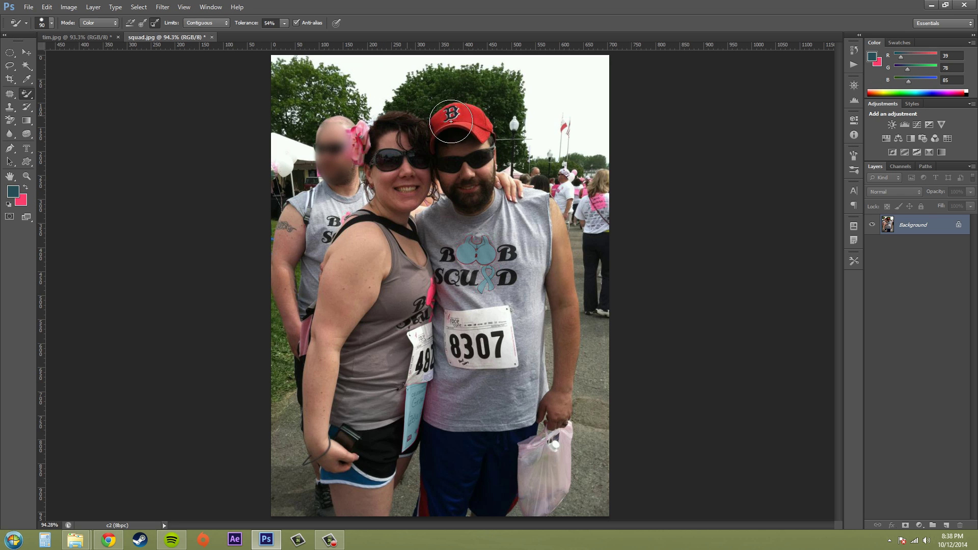
- Sample the cap's red as the background colour, try recolouring the cap with the pink foreground, and undo it
alt+click(478, 112)
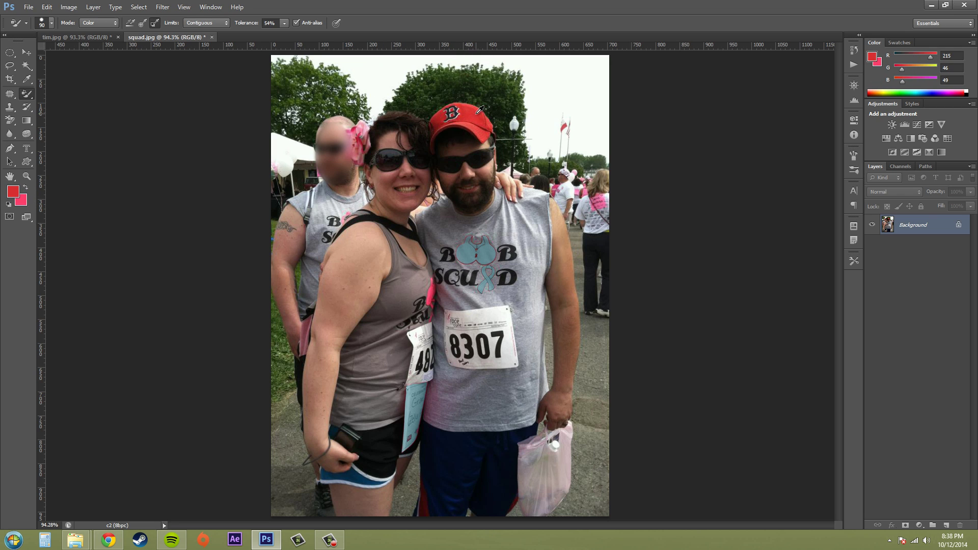
click(25, 189)
mouse_move(457, 117)
mouse_down()
mouse_move(471, 130)
mouse_move(443, 123)
mouse_move(436, 137)
mouse_up()
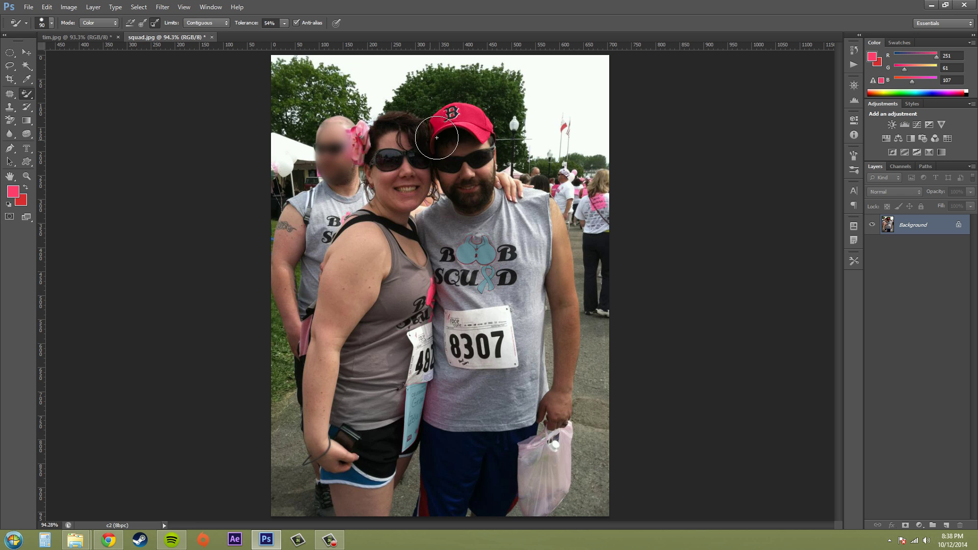
key(ctrl+z)
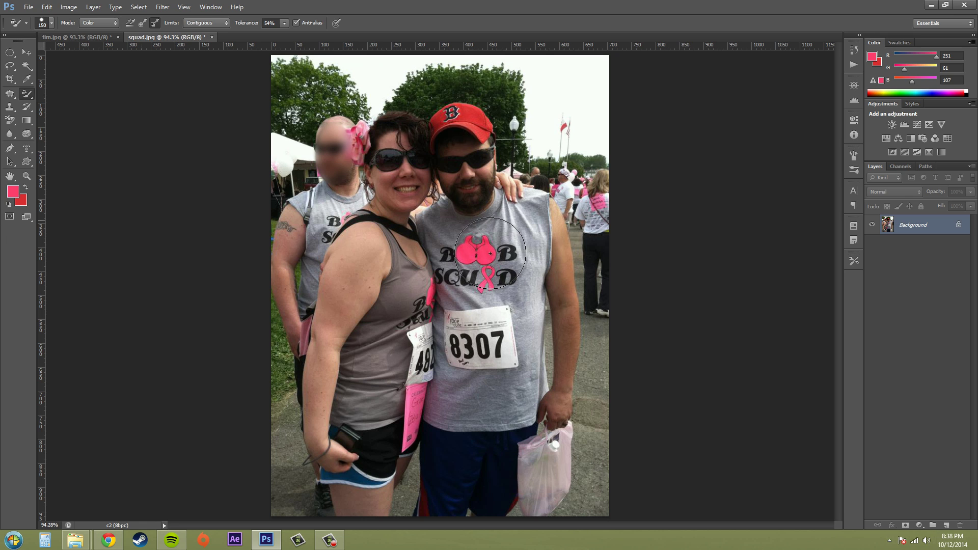
- Restore pink as the background colour and set the foreground colour to yellow f0ff00 for the Color Replacement Tool
click(26, 188)
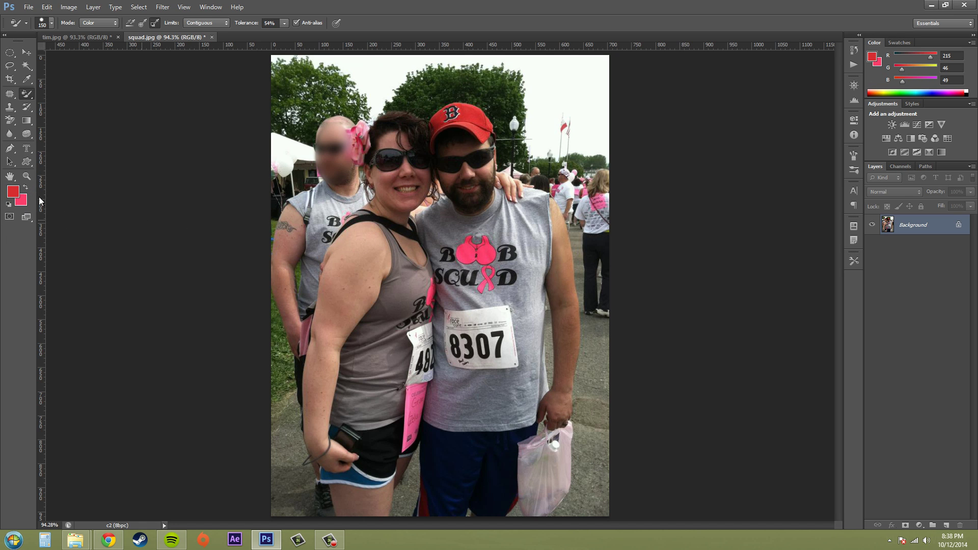
click(13, 191)
mouse_move(502, 276)
mouse_down()
mouse_move(501, 330)
mouse_move(497, 320)
mouse_up()
mouse_move(482, 241)
mouse_down()
mouse_move(456, 223)
mouse_move(620, 196)
mouse_up()
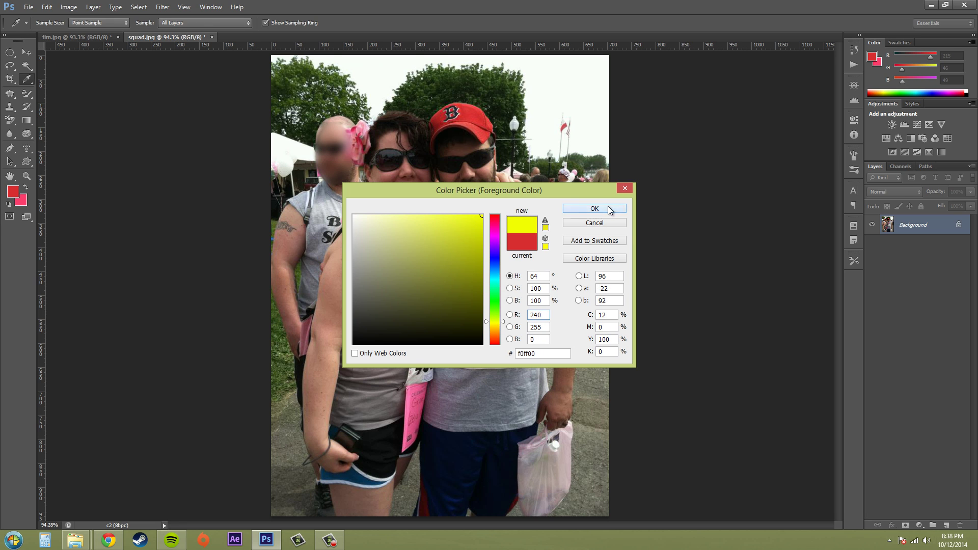
click(607, 206)
key(b)
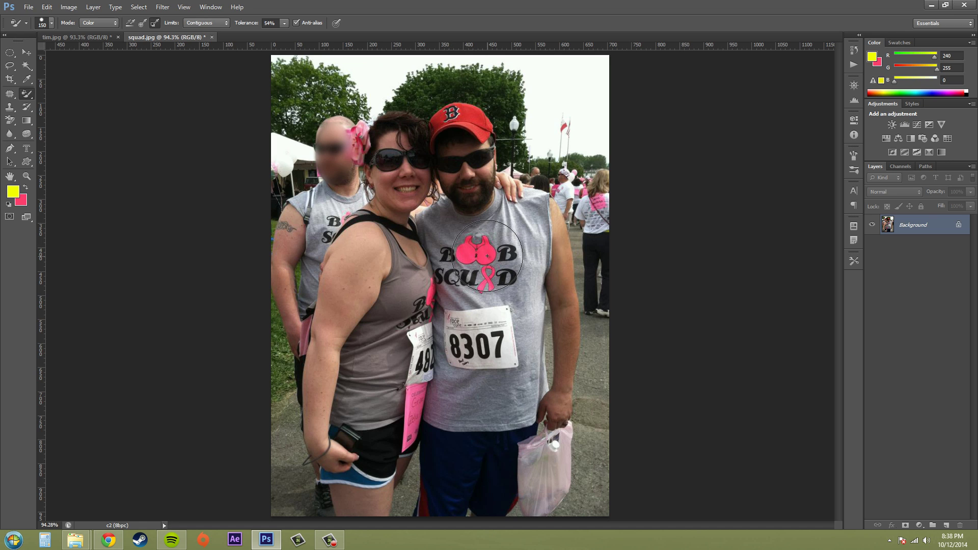
- Try recolouring the pink shirt graphic yellow with contiguous limits, undo it, and set the limits to Discontiguous
drag(487, 255, 485, 256)
key(ctrl+z)
click(206, 23)
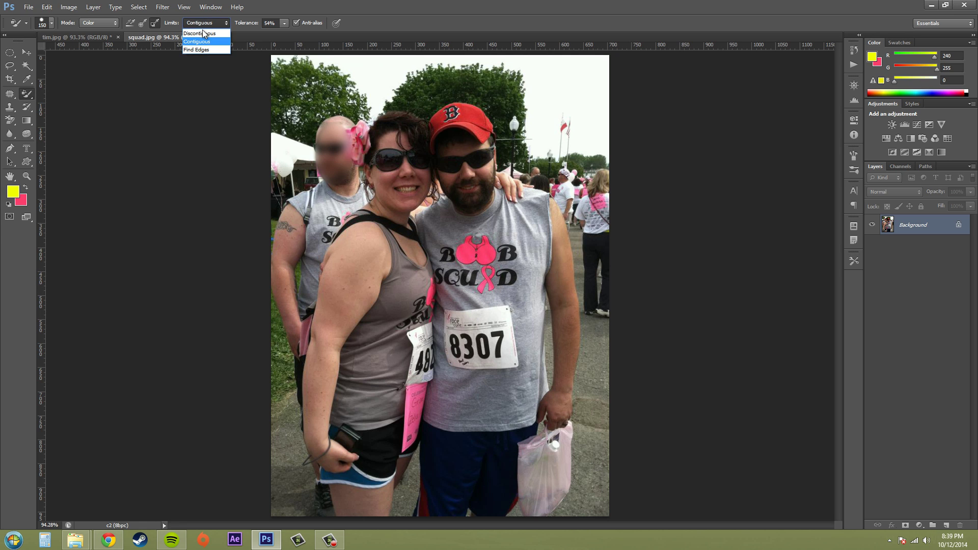
click(202, 34)
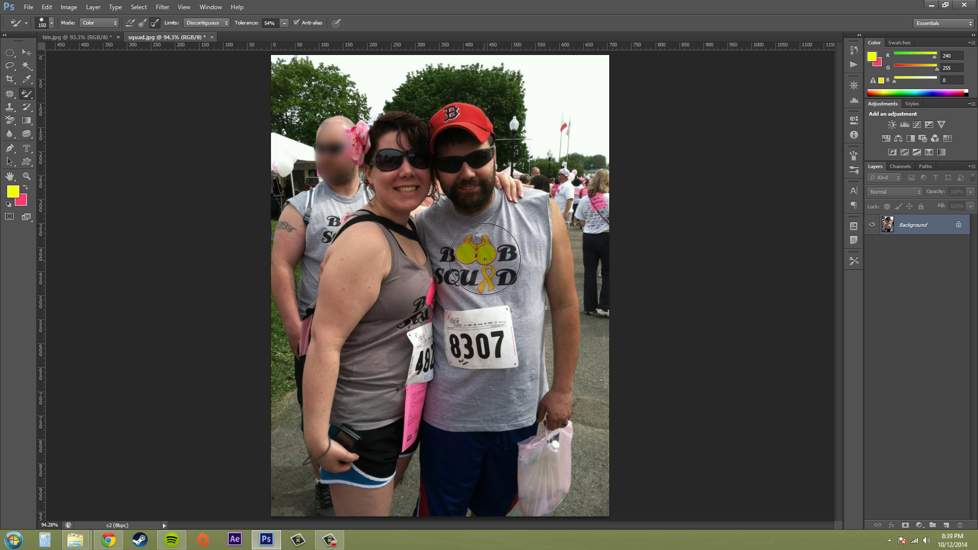
- Set the limits to Find Edges with 49% tolerance and recolour the man's pink shirt graphic and ribbon yellow
click(202, 23)
click(196, 50)
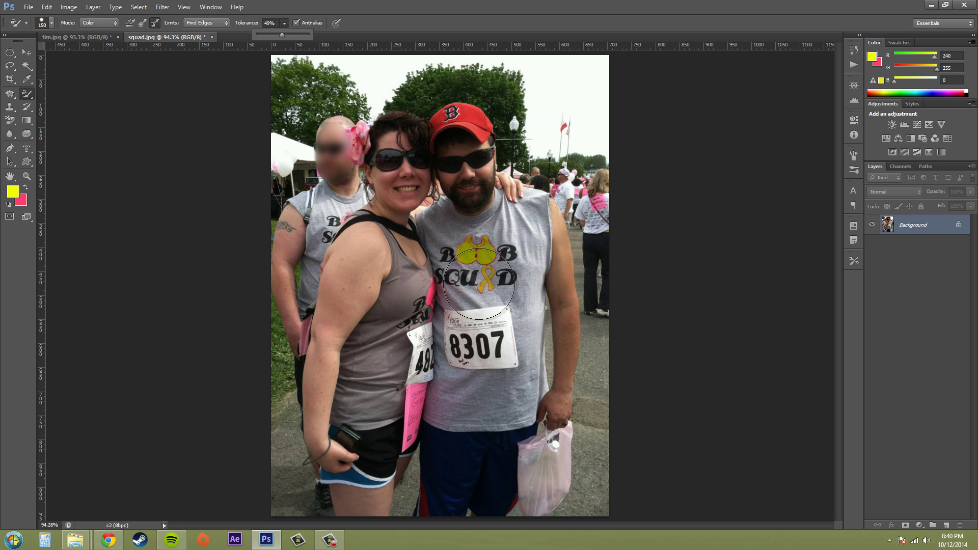
key(z)
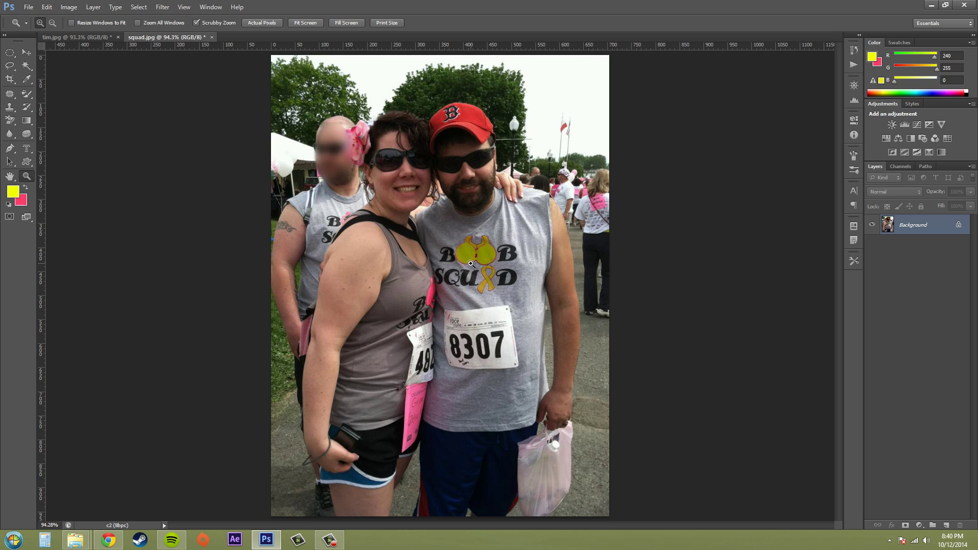
mouse_move(477, 265)
mouse_down()
mouse_move(524, 266)
mouse_move(512, 267)
mouse_up()
key(b)
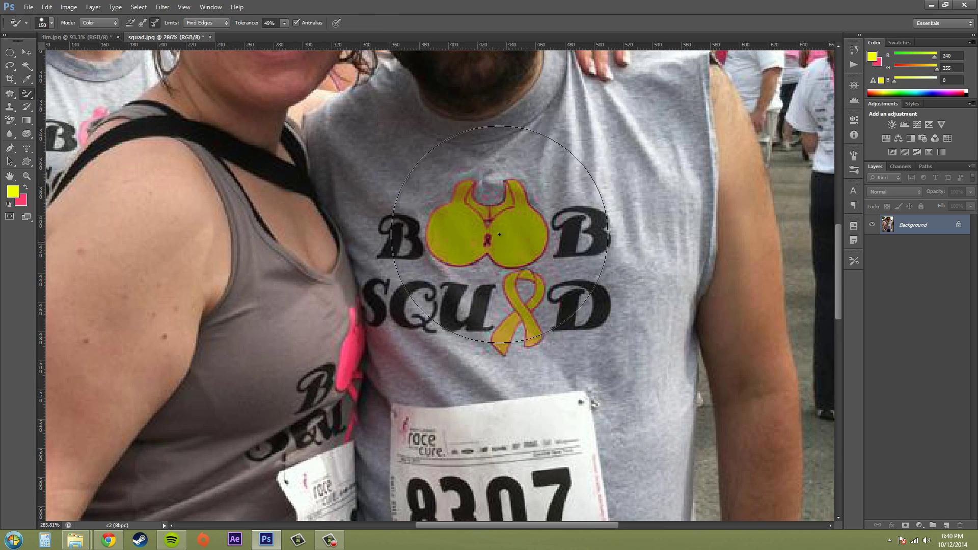